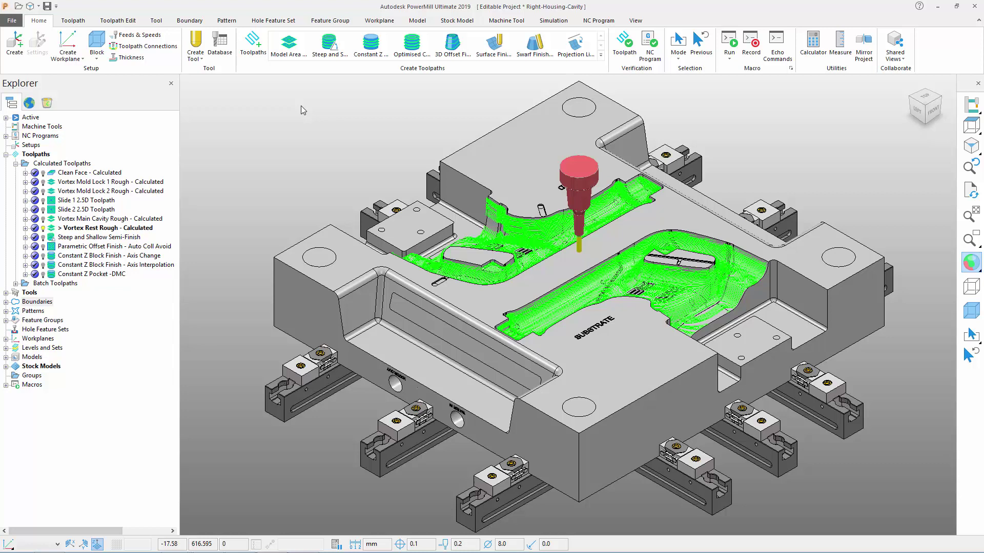
- Show the ribbon KeyTips with Alt, then switch to the Toolpath tab using its KeyTip
{"action": "key", "text": "alt"}
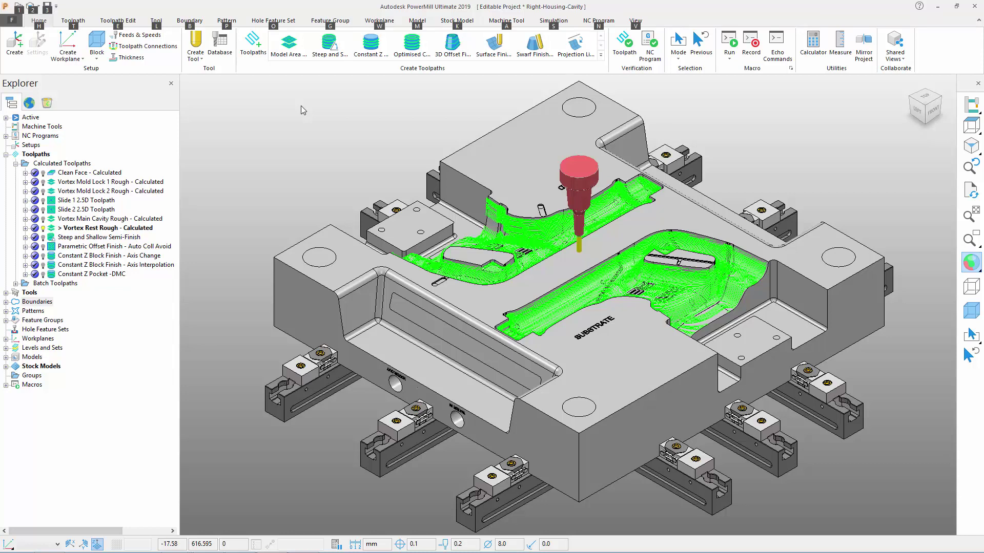
{"action": "key", "text": "t"}
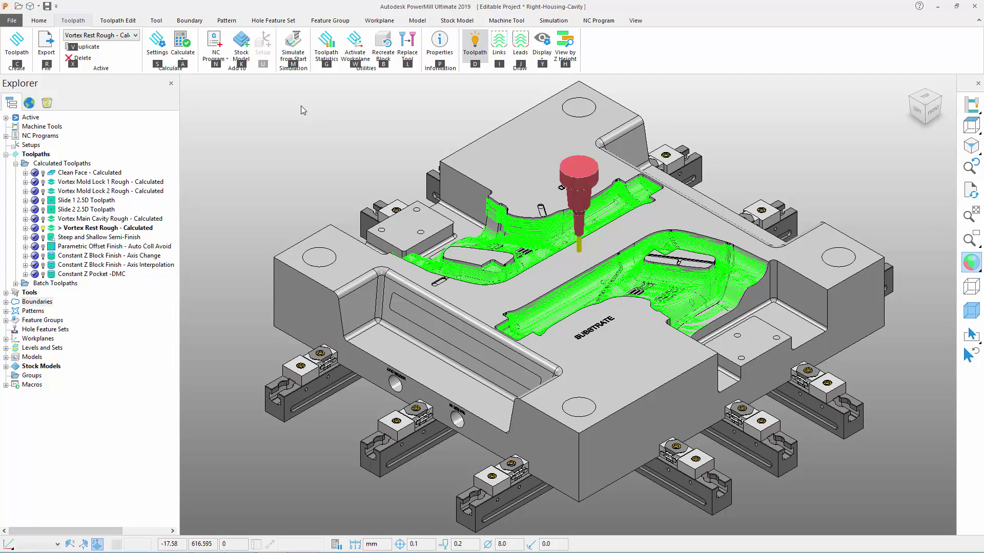
{"action": "key", "text": "h"}
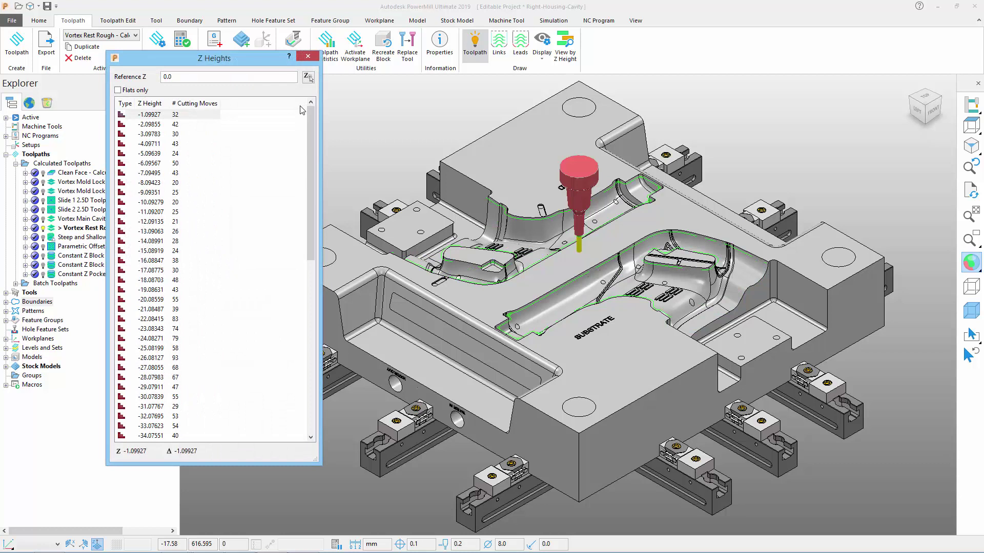
{"action": "left_click", "coordinate": [159, 125]}
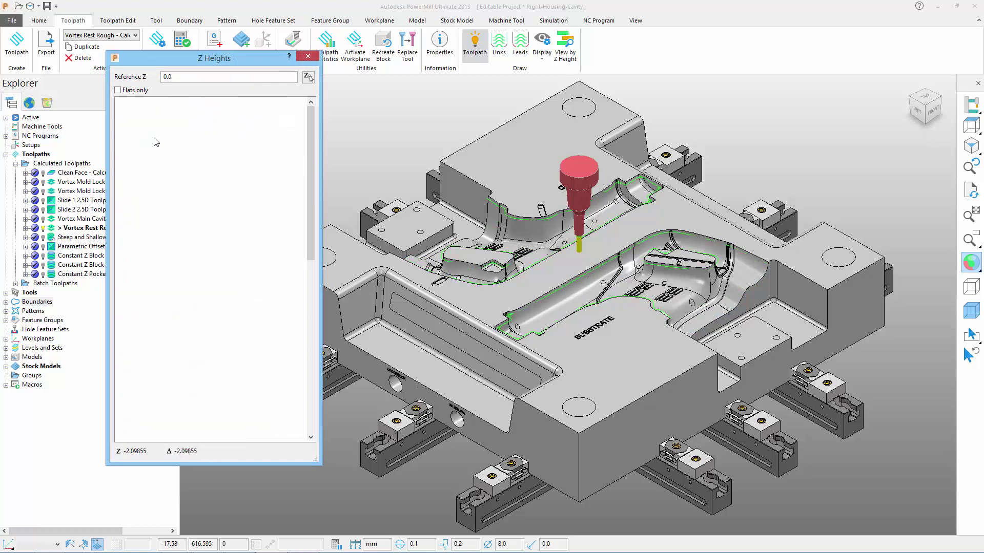
{"action": "left_click", "coordinate": [154, 144]}
{"action": "left_click", "coordinate": [156, 154]}
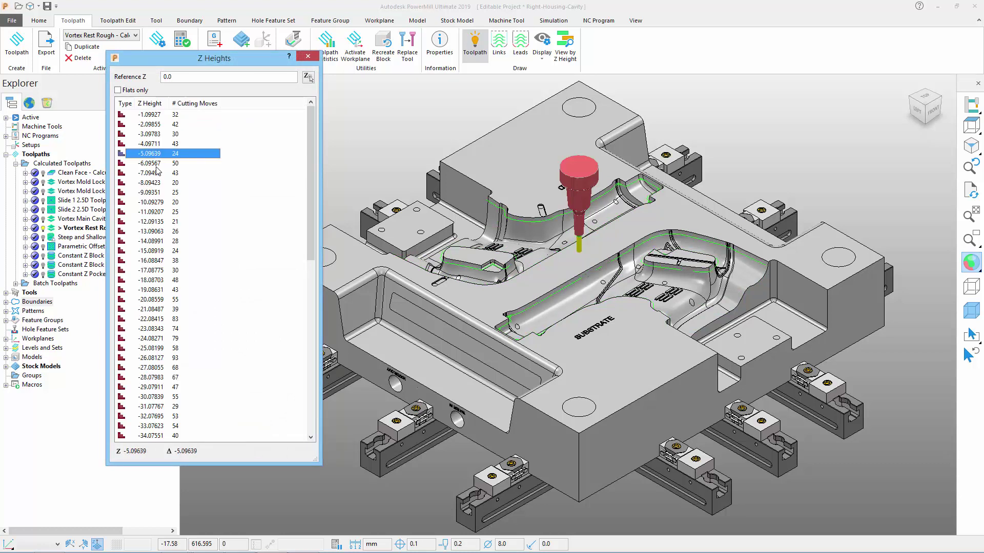
{"action": "left_click", "coordinate": [156, 164]}
{"action": "left_click", "coordinate": [159, 174]}
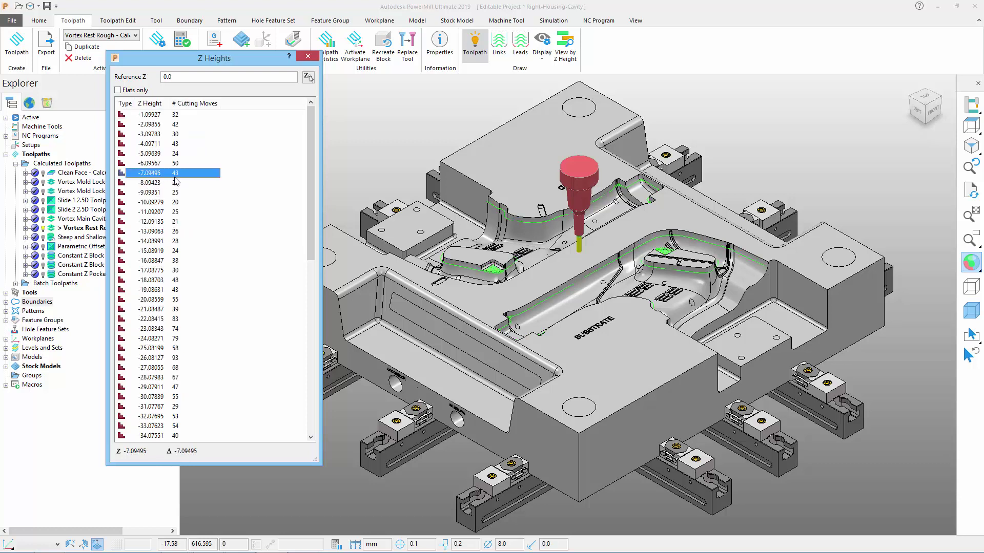
{"action": "left_click", "coordinate": [311, 58]}
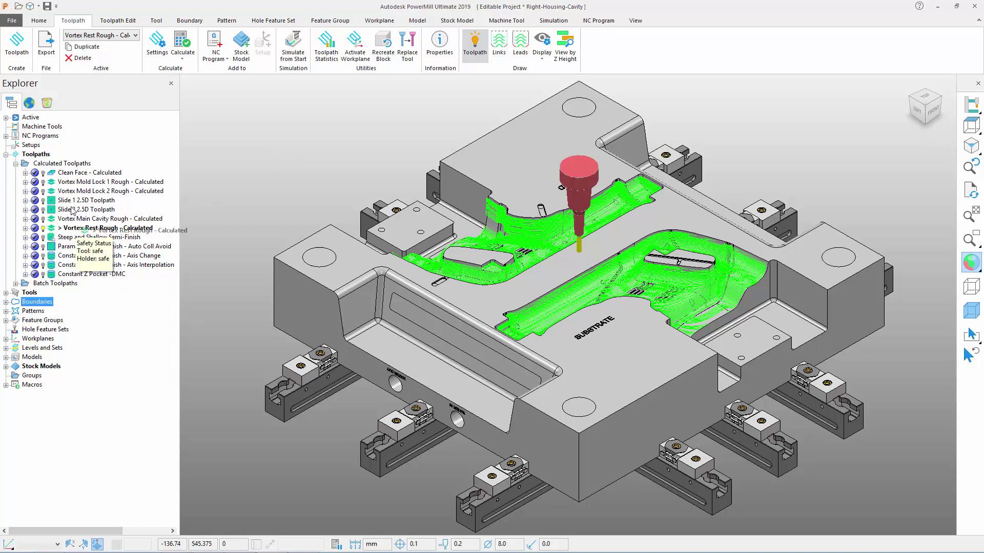
- Move Vortex Rest Rough, then Slide 2 2.5D Toolpath, out of Calculated Toolpaths to the tree top
{"action": "left_click_drag", "start_coordinate": [77, 235], "coordinate": [66, 164]}
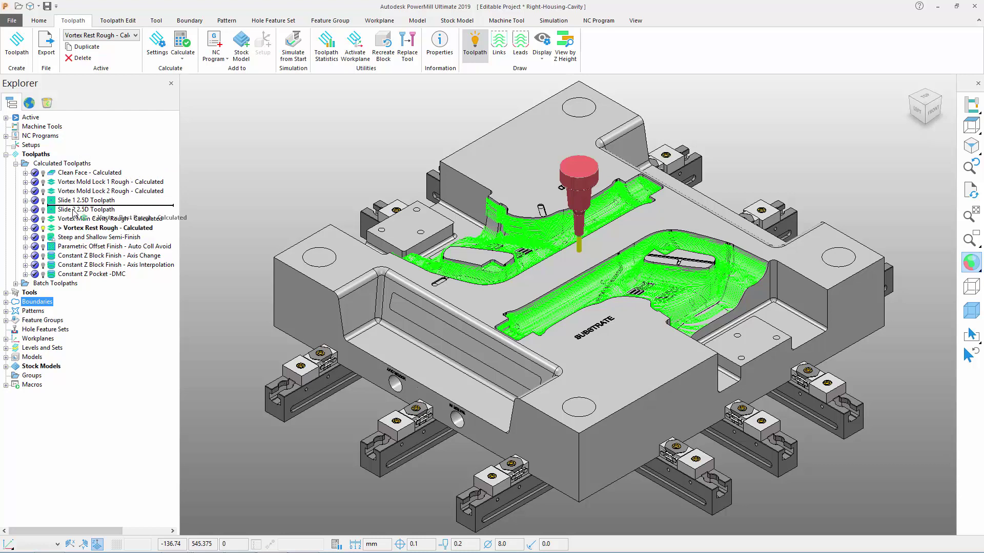
{"action": "mouse_move", "coordinate": [67, 164]}
{"action": "left_mouse_down"}
{"action": "mouse_move", "coordinate": [86, 274]}
{"action": "mouse_move", "coordinate": [66, 163]}
{"action": "left_mouse_up"}
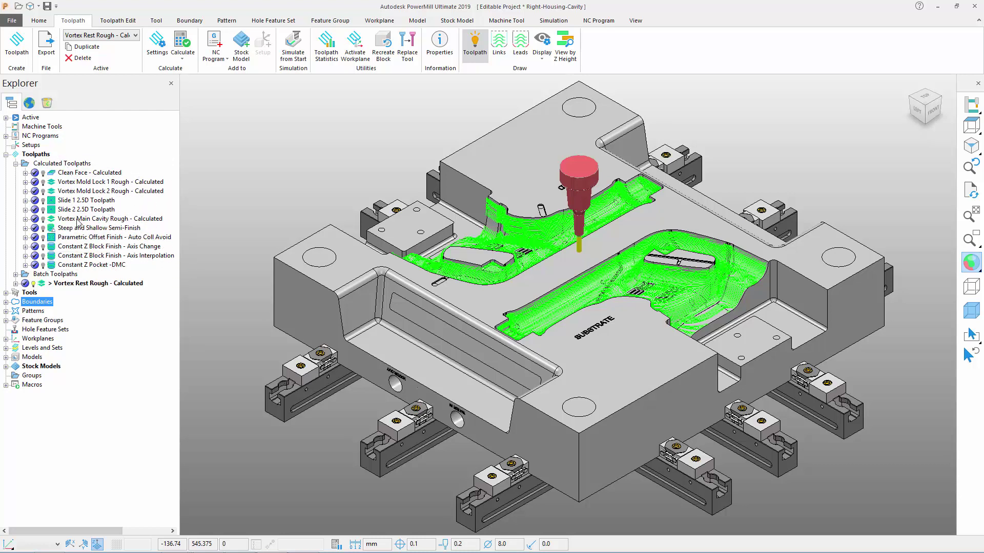
{"action": "left_click_drag", "start_coordinate": [86, 285], "coordinate": [71, 166]}
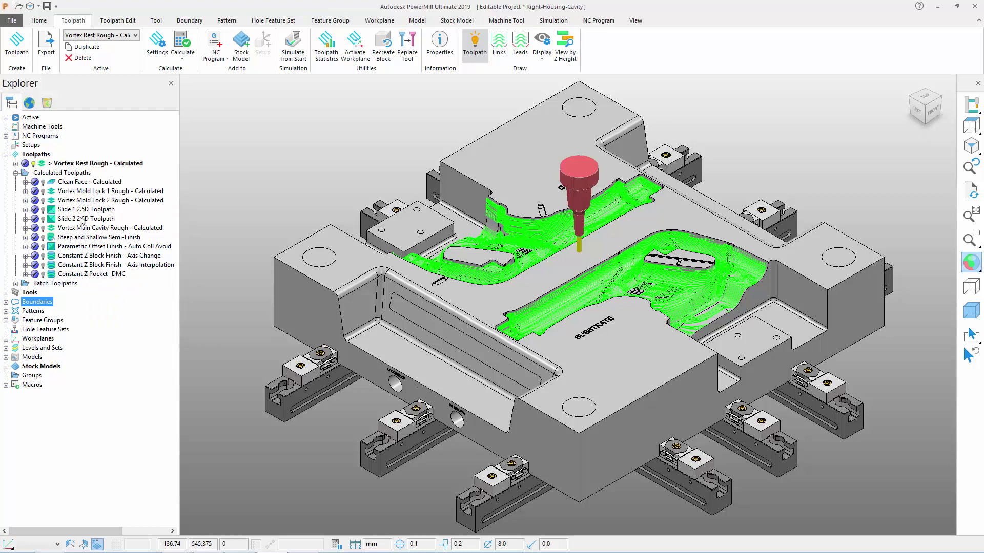
{"action": "mouse_move", "coordinate": [81, 219]}
{"action": "left_mouse_down"}
{"action": "mouse_move", "coordinate": [91, 285]}
{"action": "mouse_move", "coordinate": [89, 172]}
{"action": "left_mouse_up"}
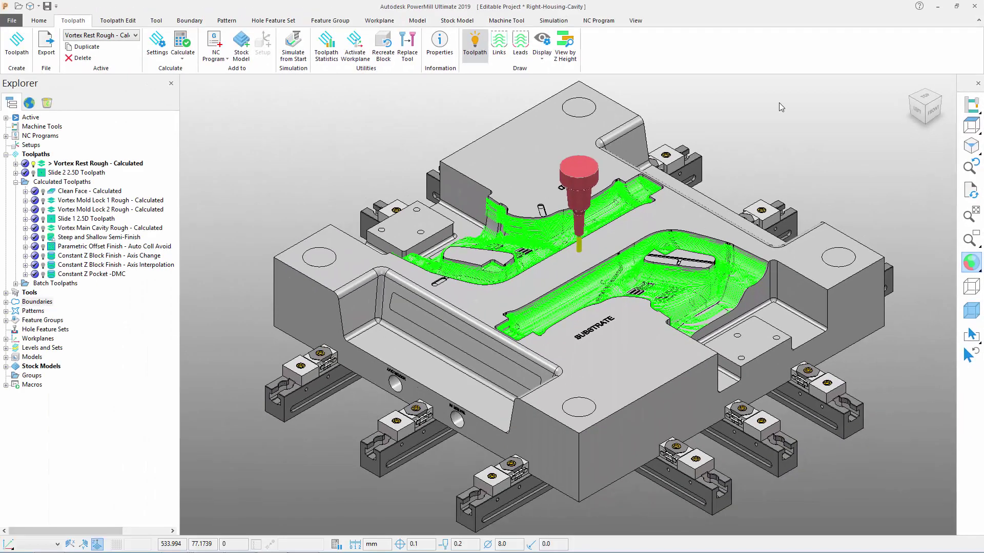
- Open the Settings for Vortex Rest Rough from its Explorer context menu
{"action": "right_click", "coordinate": [112, 164]}
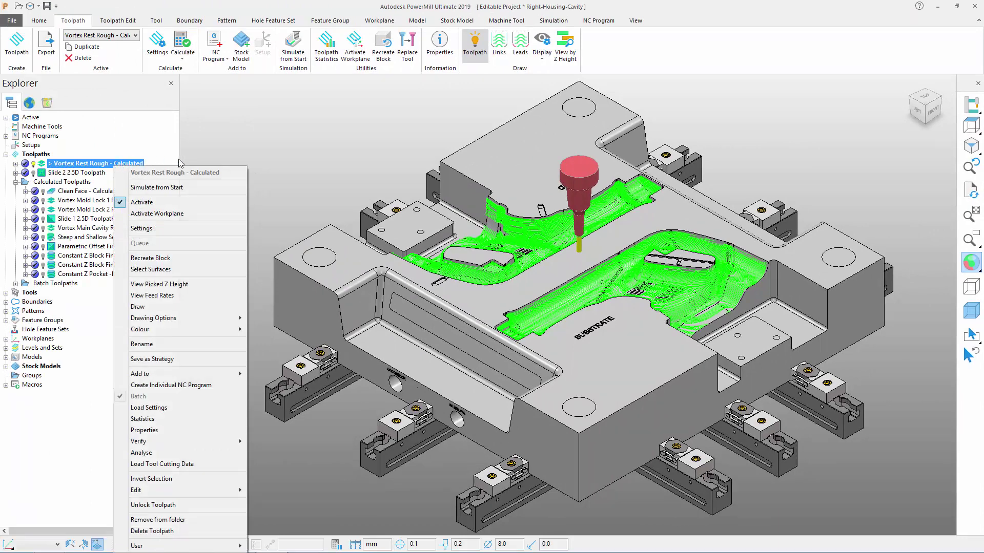
{"action": "left_click", "coordinate": [206, 227]}
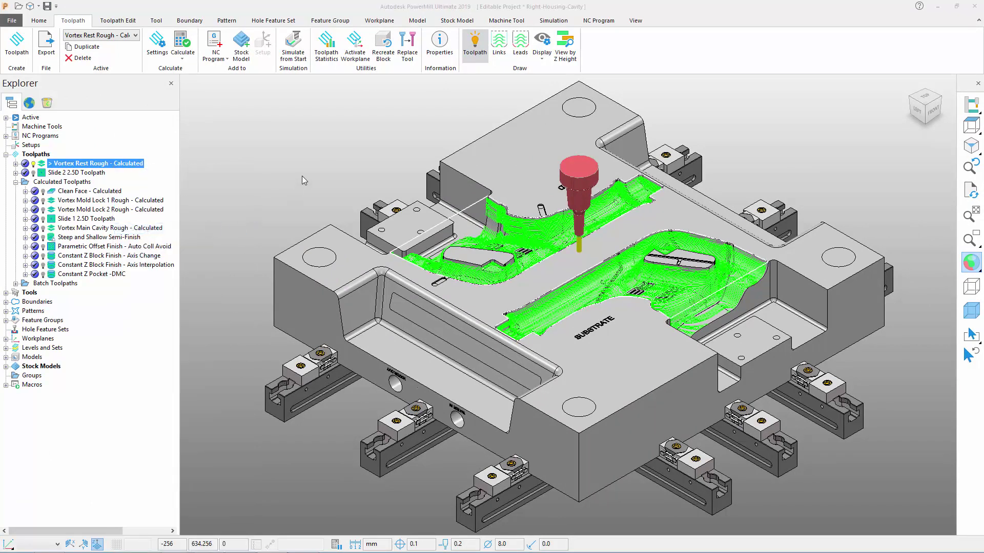